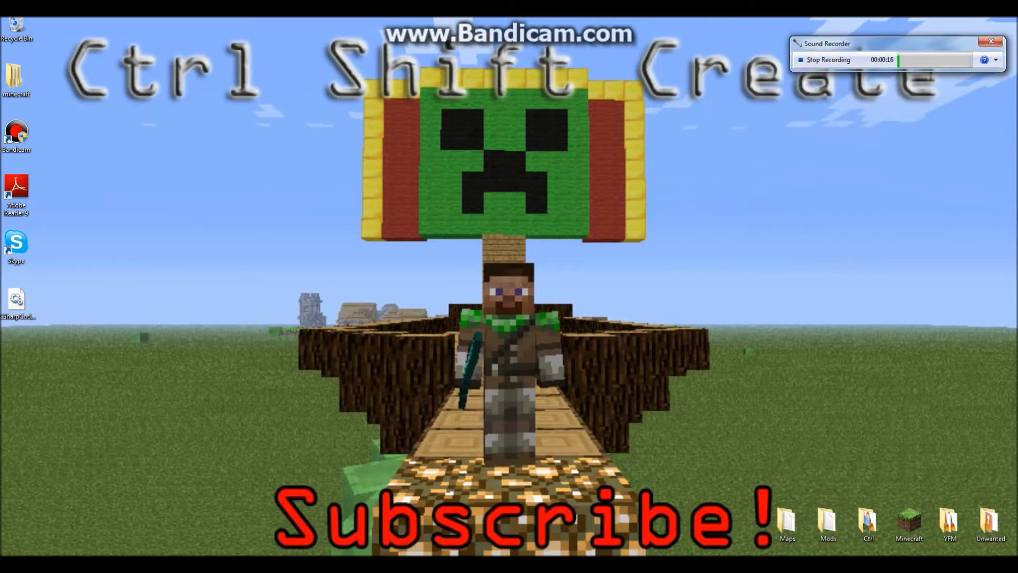
Open a second 7-Zip window and snap the two windows to the left and right halves of the screen.
{"action": "left_click", "coordinate": [79, 562]}
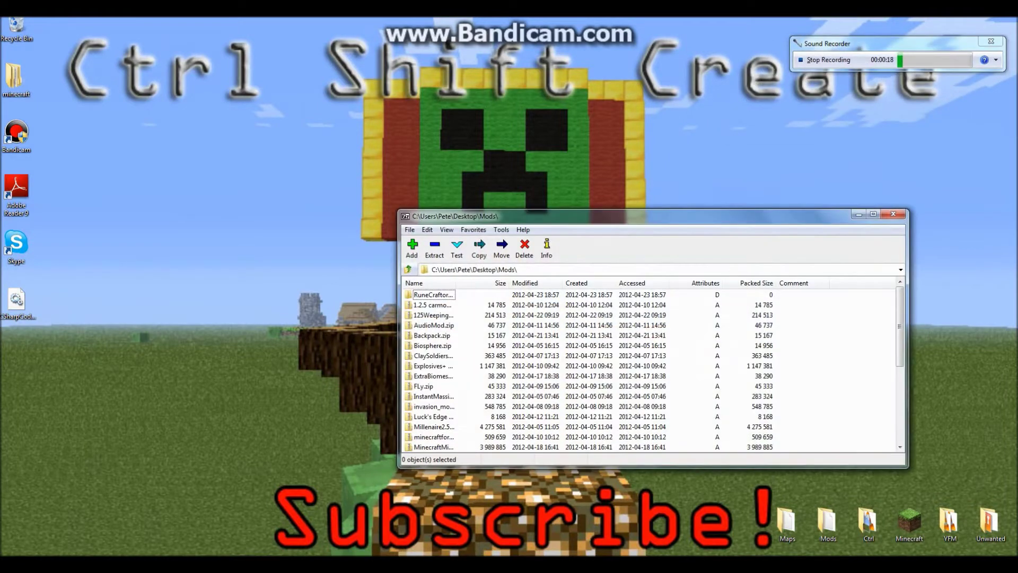
{"action": "right_click", "coordinate": [79, 562]}
{"action": "left_click", "coordinate": [583, 216]}
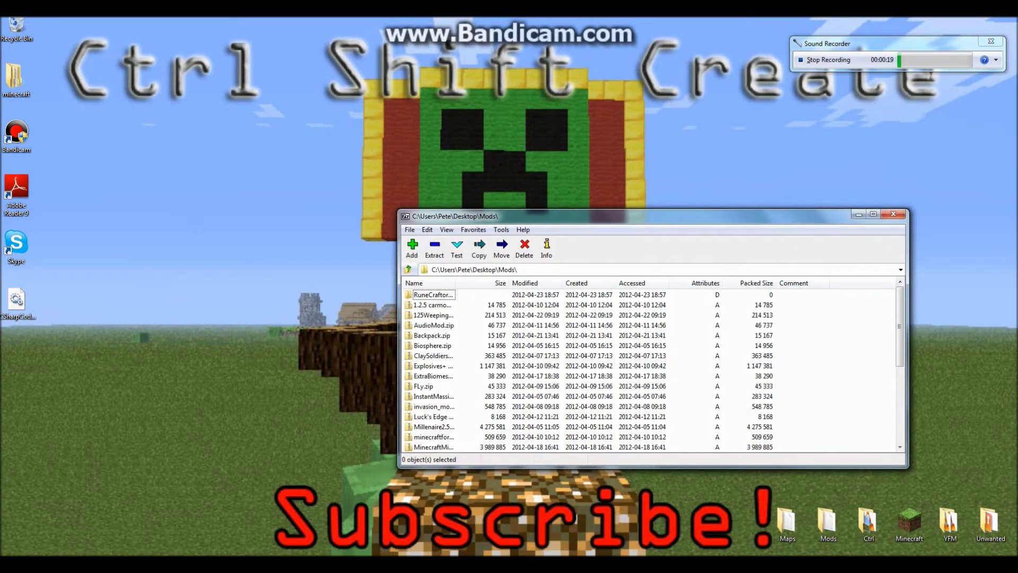
{"action": "left_click_drag", "start_coordinate": [583, 216], "coordinate": [1013, 231]}
{"action": "key", "text": "super+Left"}
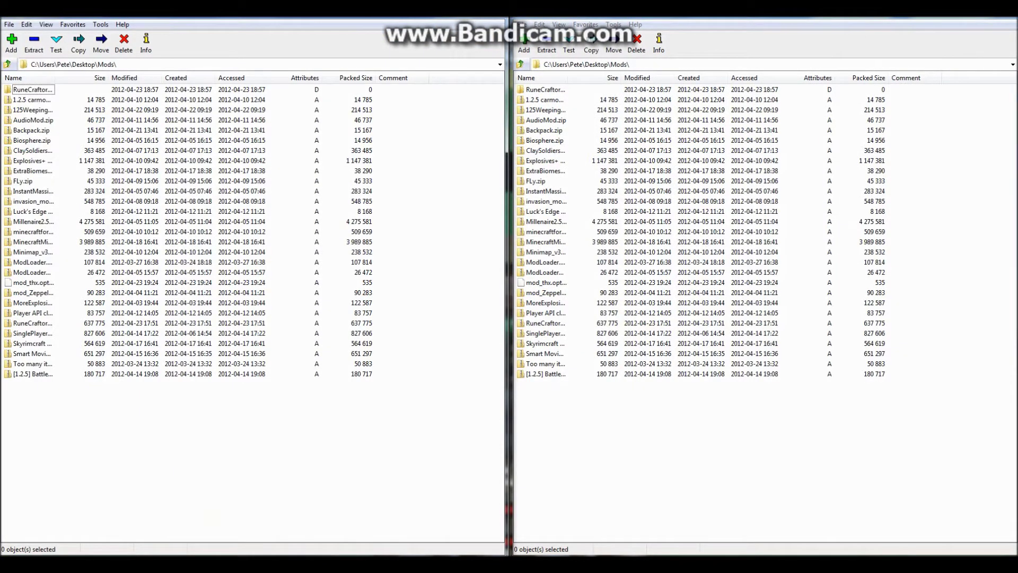
In the left window, browse to AppData\Roaming\.minecraft\bin\minecraft.jar and select its META-INF folder.
{"action": "left_click", "coordinate": [8, 64]}
{"action": "left_click", "coordinate": [7, 64]}
{"action": "left_click", "coordinate": [8, 64]}
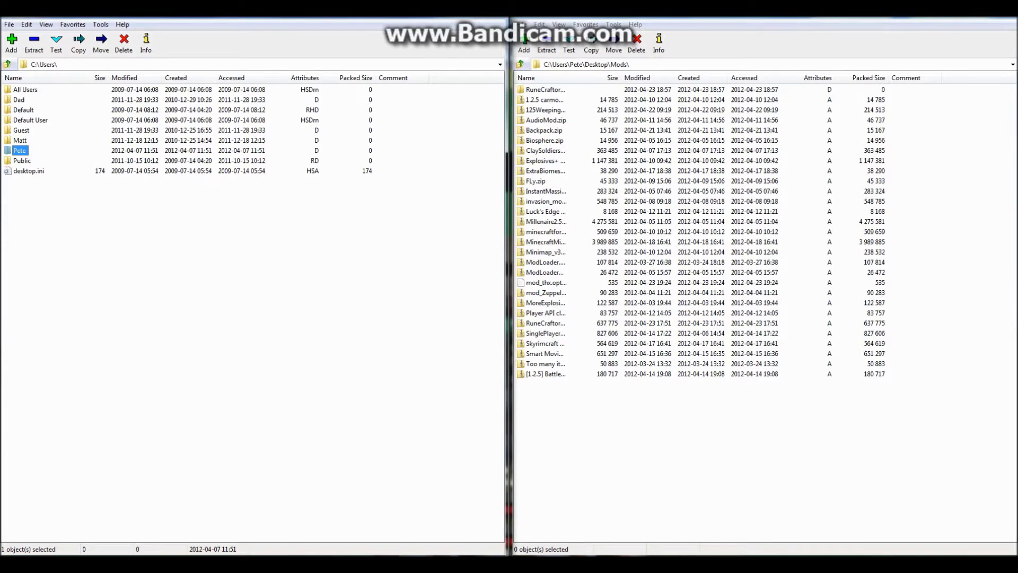
{"action": "key", "text": "Return"}
{"action": "key", "text": "Return"}
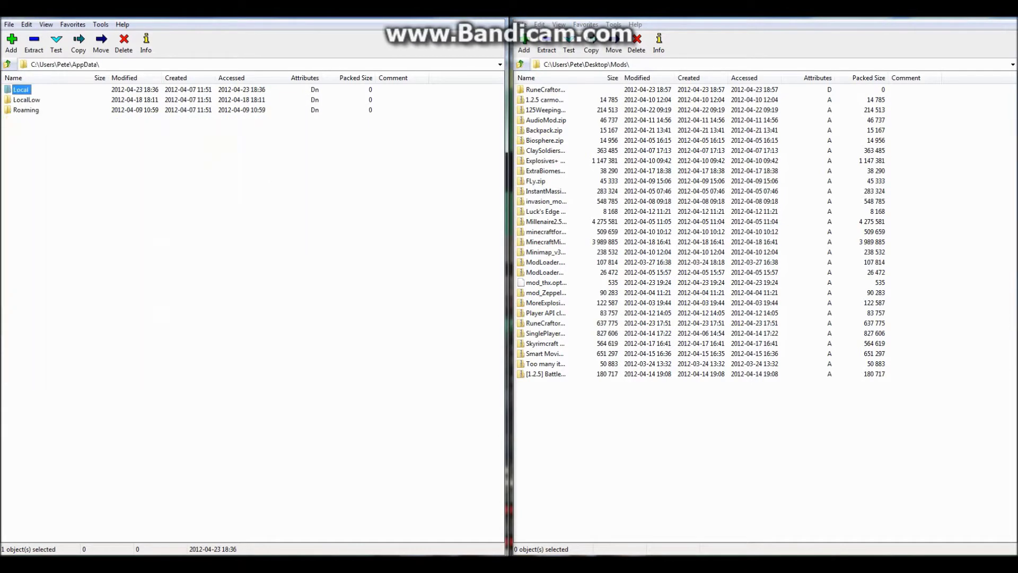
{"action": "key", "text": "r"}
{"action": "key", "text": "Return"}
{"action": "key", "text": "Return"}
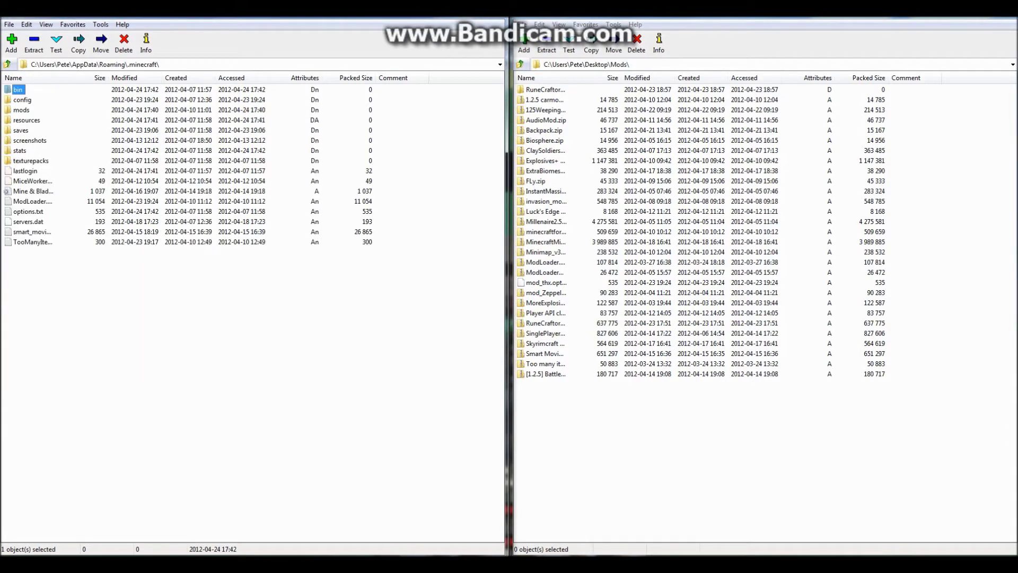
{"action": "key", "text": "Return"}
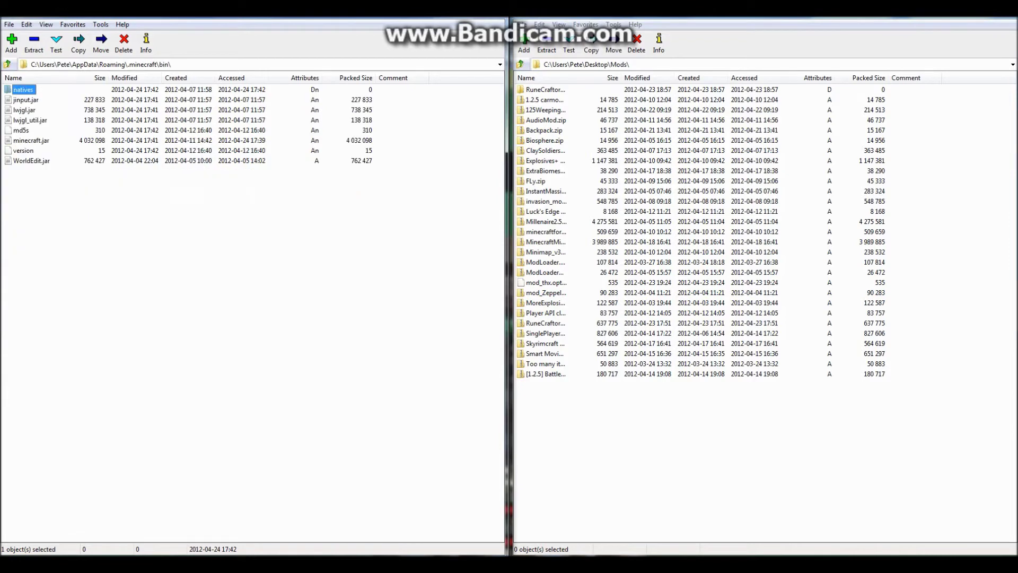
{"action": "key", "text": "m"}
{"action": "key", "text": "m"}
{"action": "key", "text": "Return"}
{"action": "key", "text": "m"}
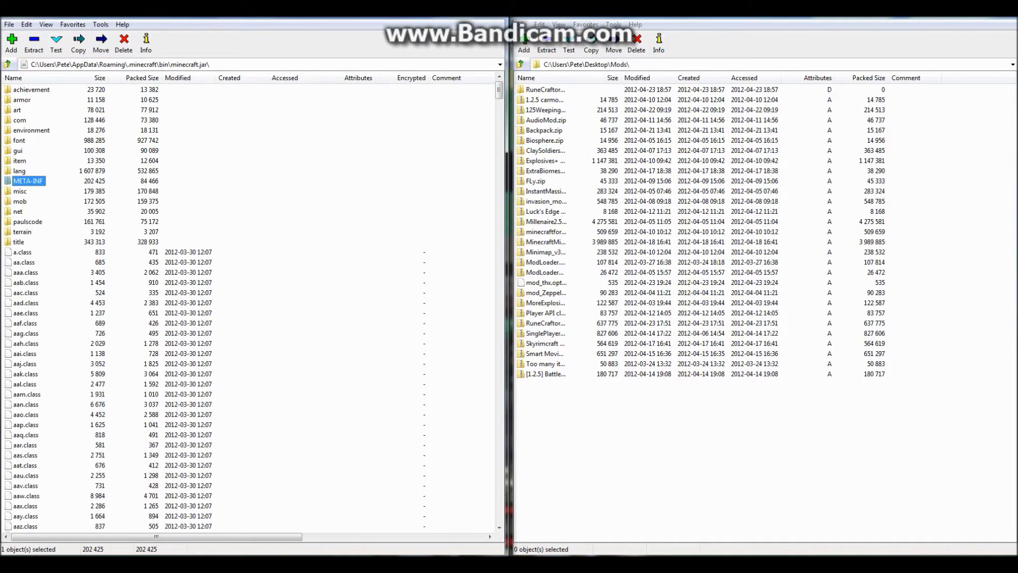
Delete META-INF from minecraft.jar, confirm it, and go back up to the .minecraft folder.
{"action": "key", "text": "Delete"}
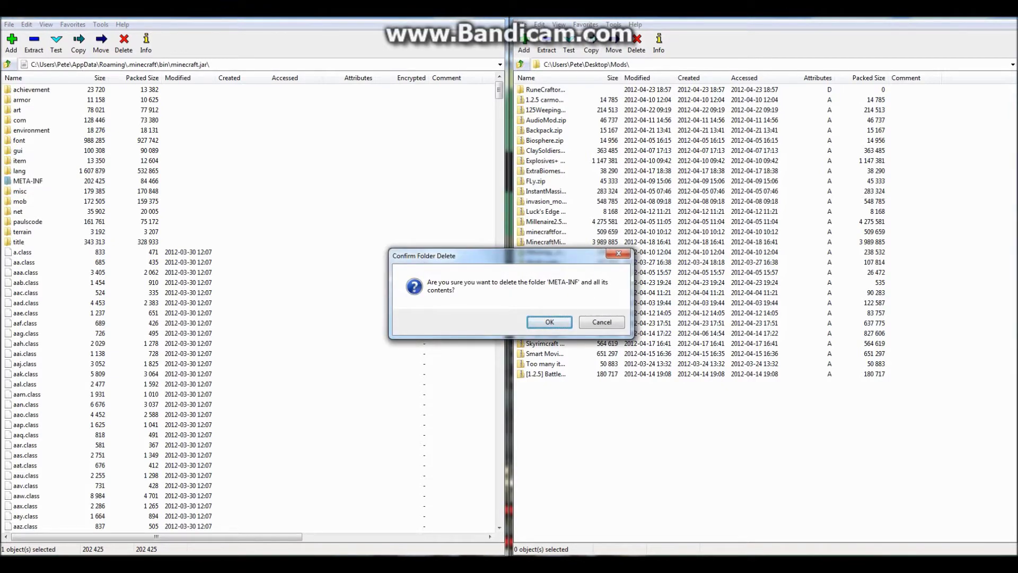
{"action": "key", "text": "Return"}
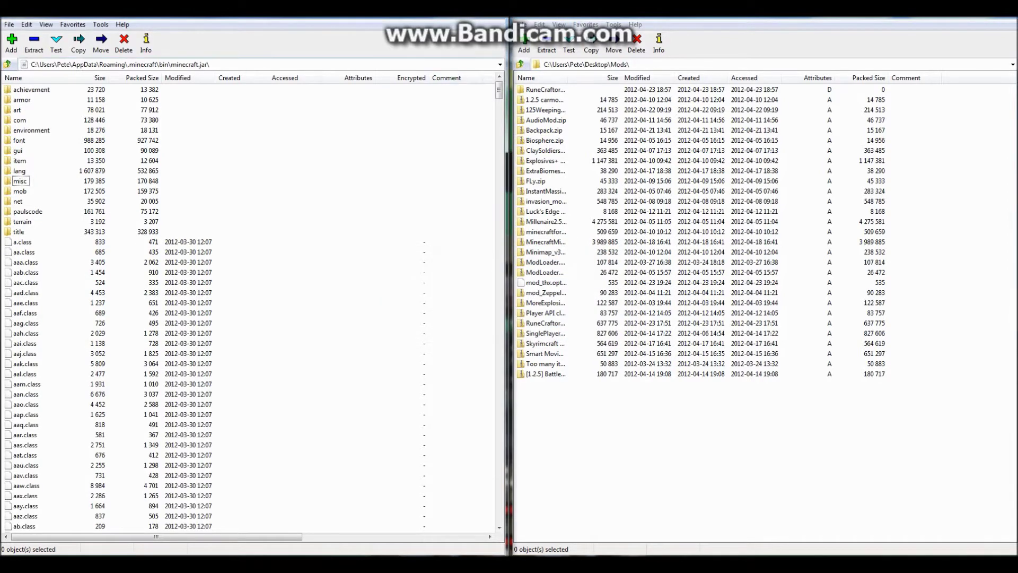
{"action": "key", "text": "BackSpace"}
{"action": "key", "text": "BackSpace"}
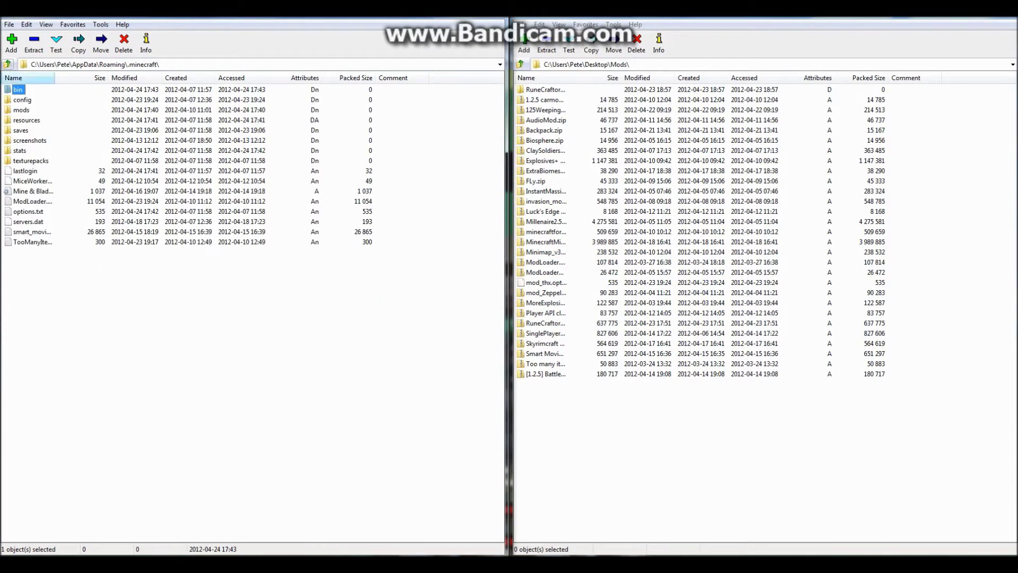
Open the 125WeepingAngelsv1.5.4 folder inside 125WeepingAngelsv1.5.4.zip in the right pane.
{"action": "key", "text": "Tab"}
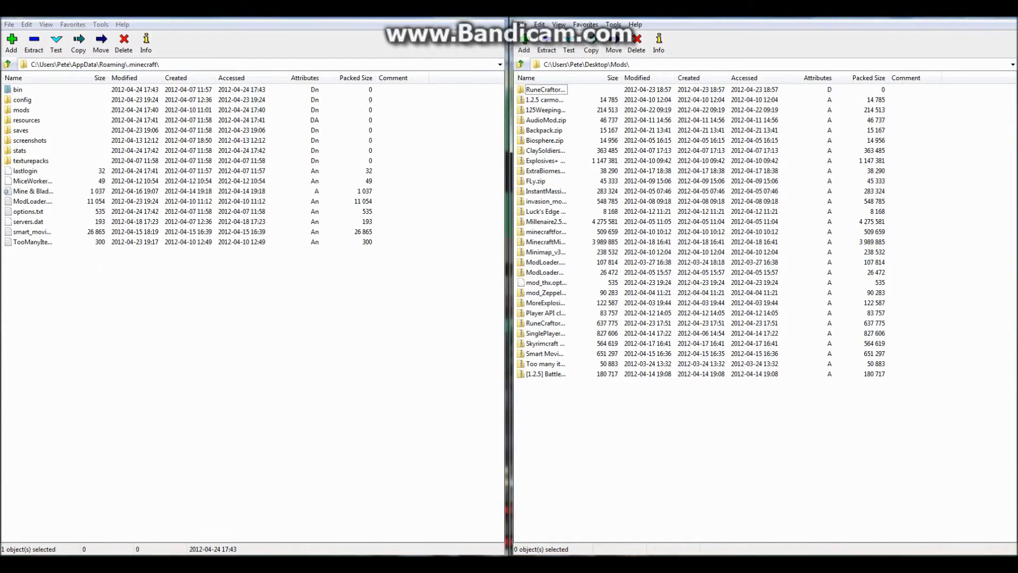
{"action": "key", "text": "Down"}
{"action": "key", "text": "Down"}
{"action": "key", "text": "Return"}
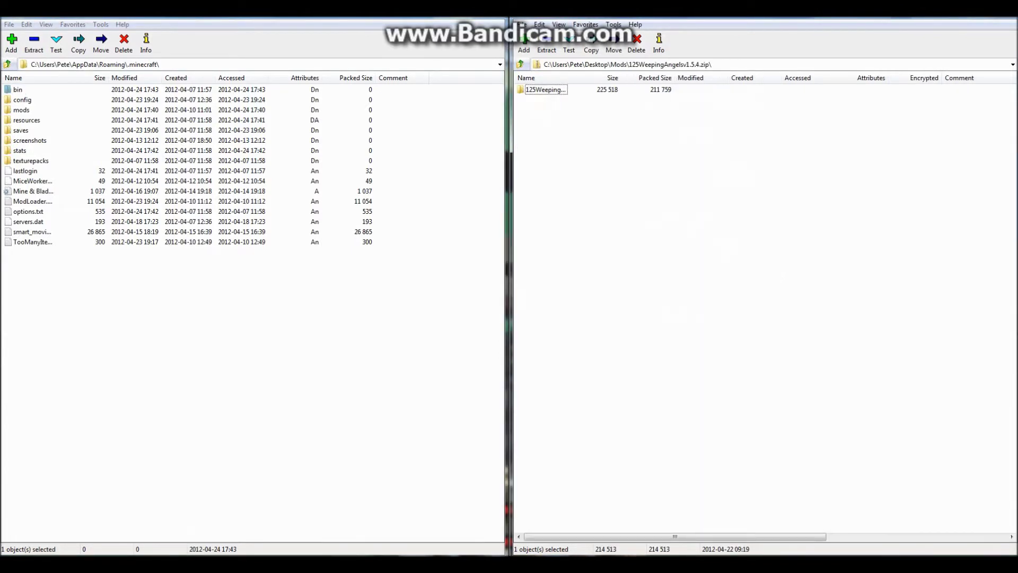
{"action": "key", "text": "Return"}
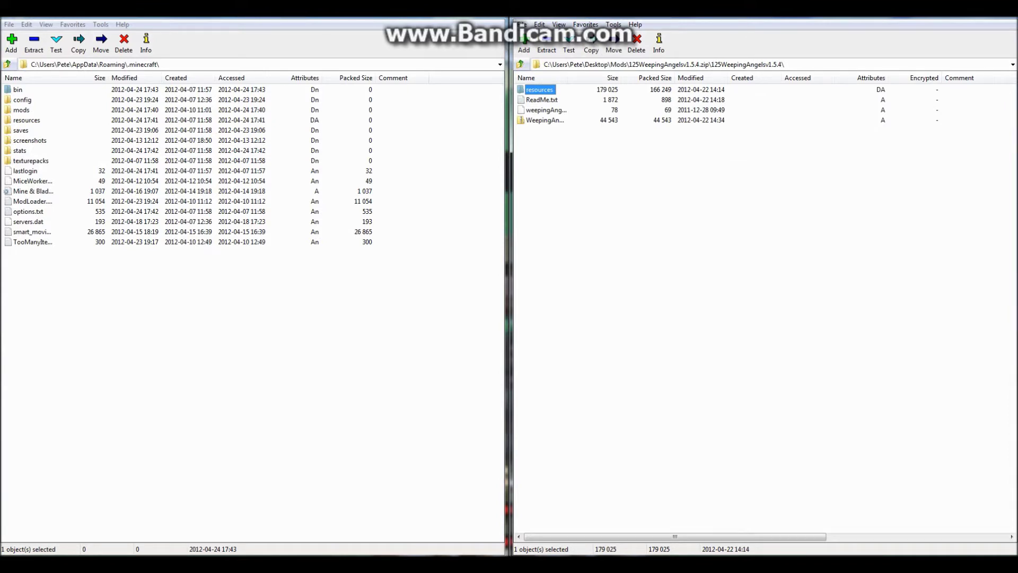
Delete both old files from .minecraft\mods to the Recycle Bin.
{"action": "key", "text": "Tab"}
{"action": "key", "text": "Down"}
{"action": "key", "text": "Down"}
{"action": "key", "text": "Return"}
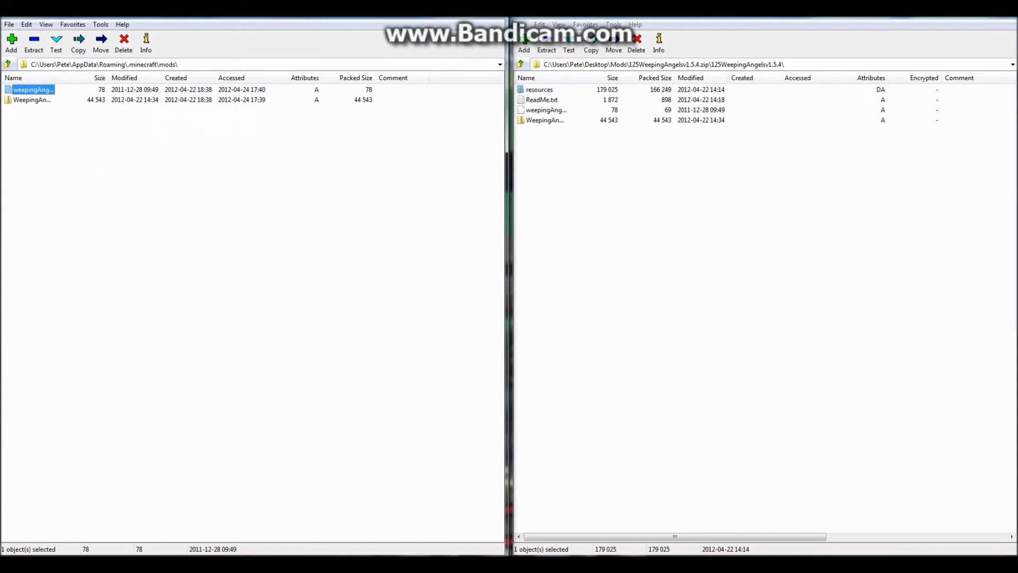
{"action": "key", "text": "shift+Down"}
{"action": "key", "text": "Delete"}
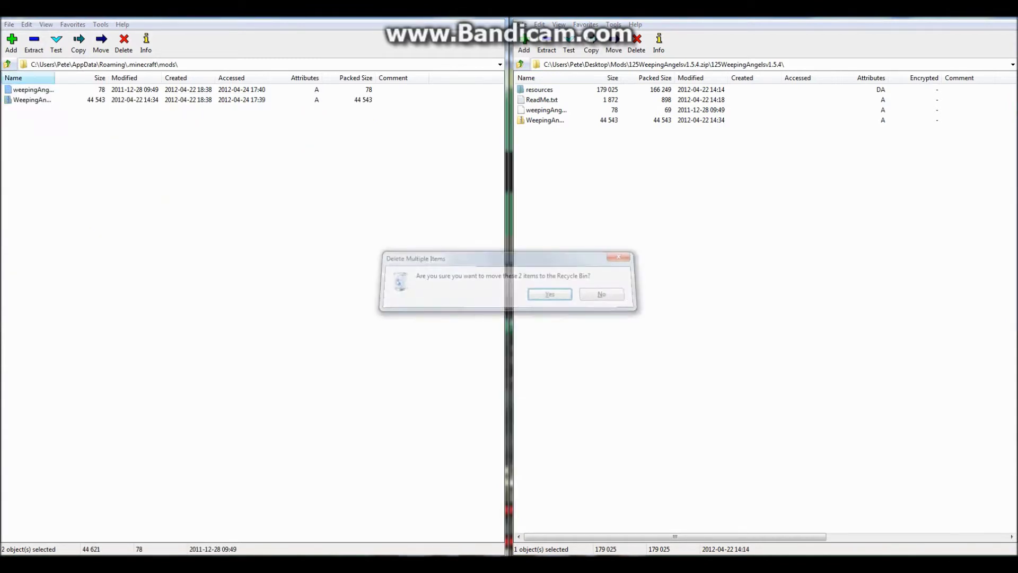
{"action": "key", "text": "Return"}
Copy the Weeping Angels folder and the 78-byte weepingAngels file into mods, then return to .minecraft.
{"action": "key", "text": "Tab"}
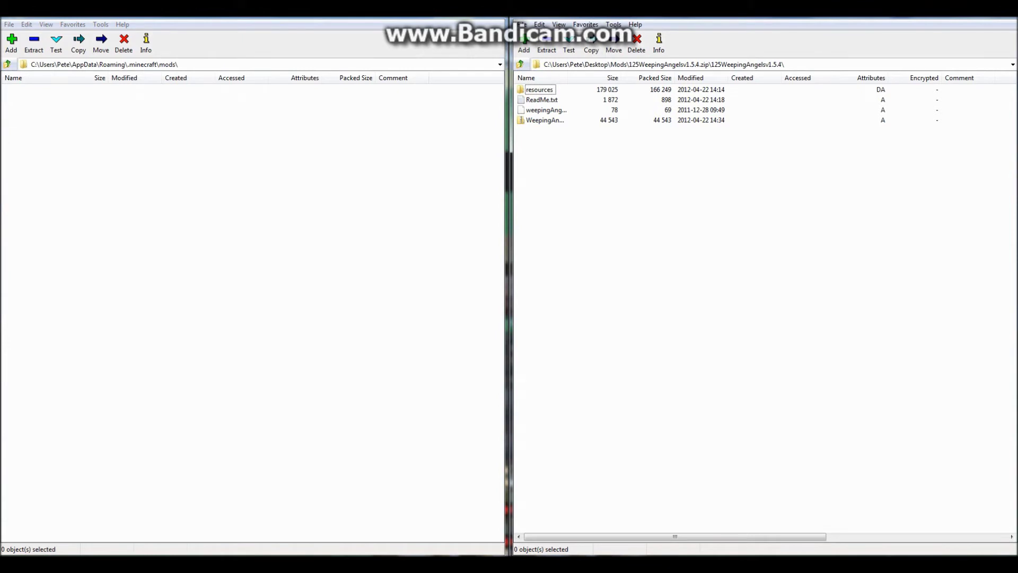
{"action": "left_click", "coordinate": [544, 120]}
{"action": "key", "text": "F5"}
{"action": "key", "text": "Return"}
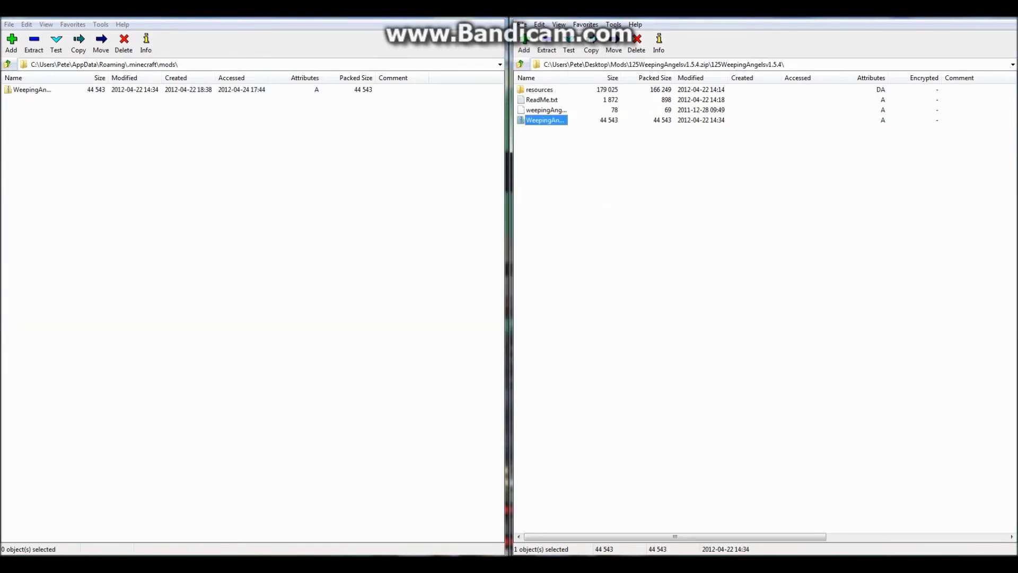
{"action": "left_click", "coordinate": [545, 110]}
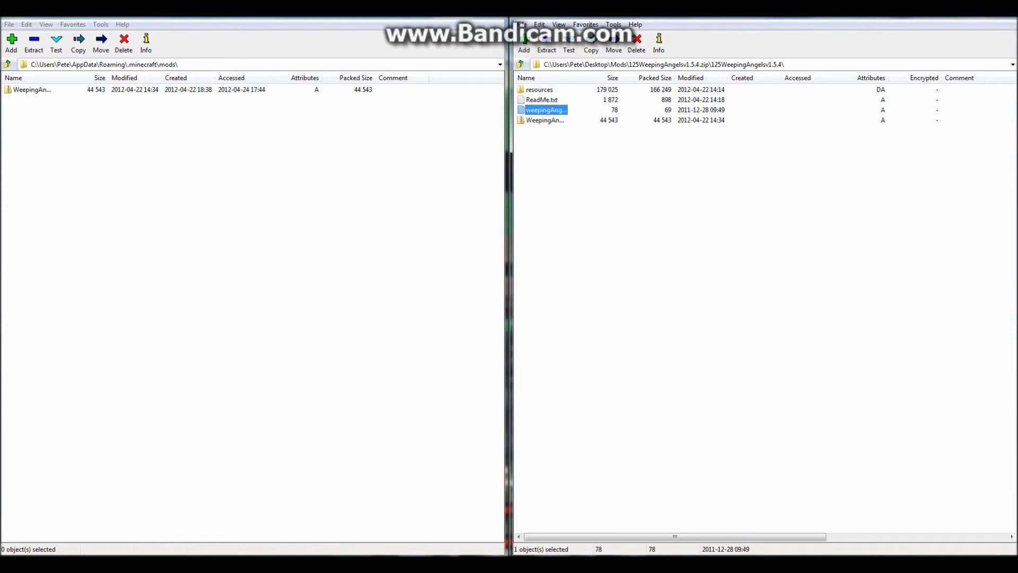
{"action": "key", "text": "F5"}
{"action": "key", "text": "Return"}
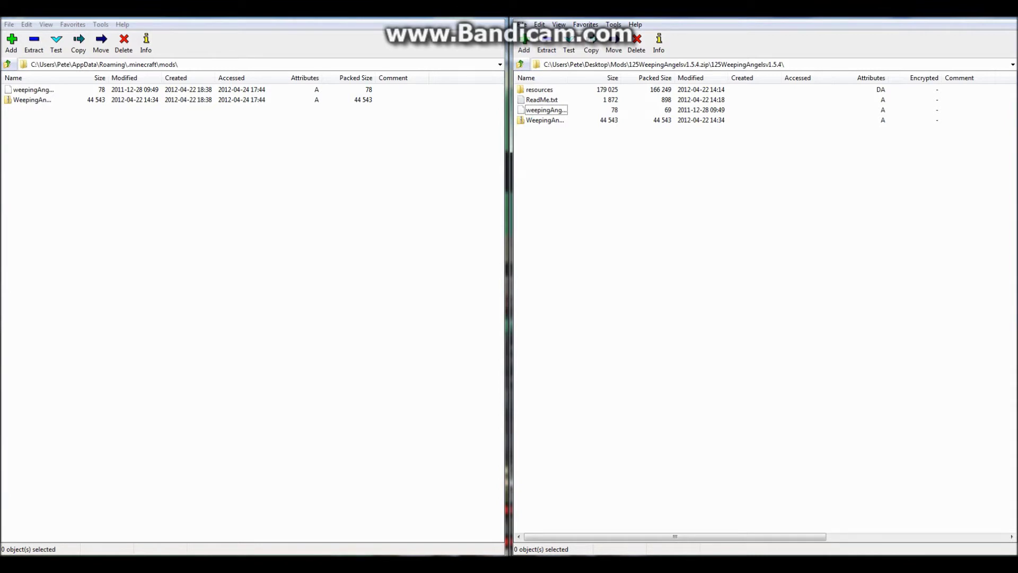
{"action": "left_click", "coordinate": [7, 64]}
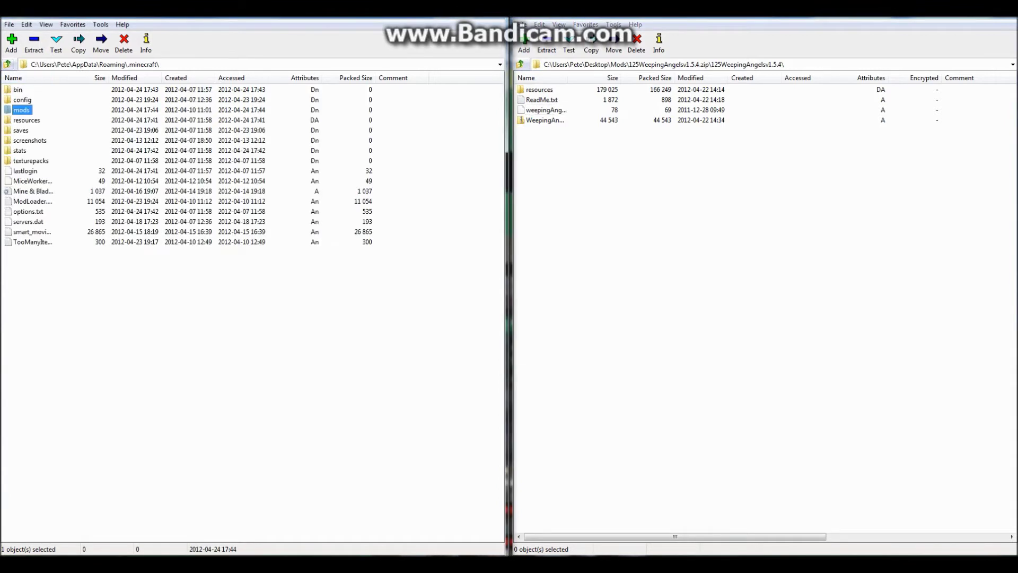
Copy the archive's resources\mod folder into .minecraft\resources, then return the right pane to Mods.
{"action": "double_click", "coordinate": [24, 119]}
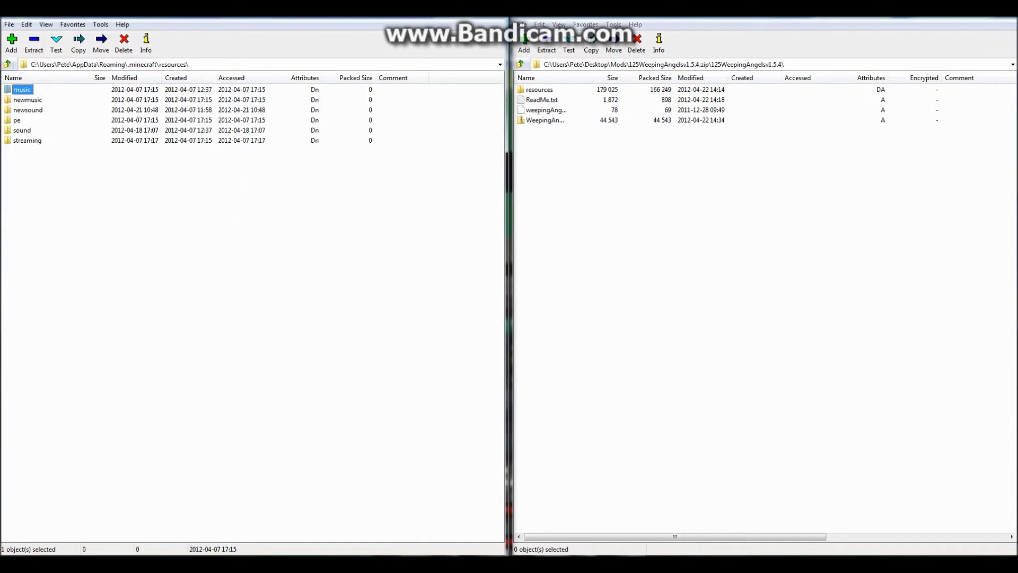
{"action": "double_click", "coordinate": [539, 89]}
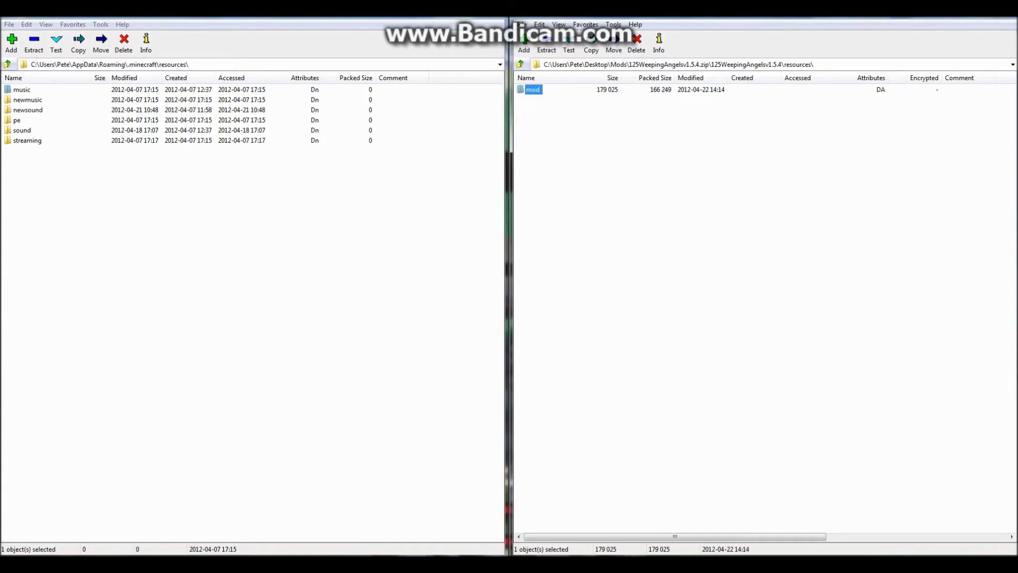
{"action": "left_click", "coordinate": [533, 89]}
{"action": "key", "text": "F5"}
{"action": "key", "text": "Return"}
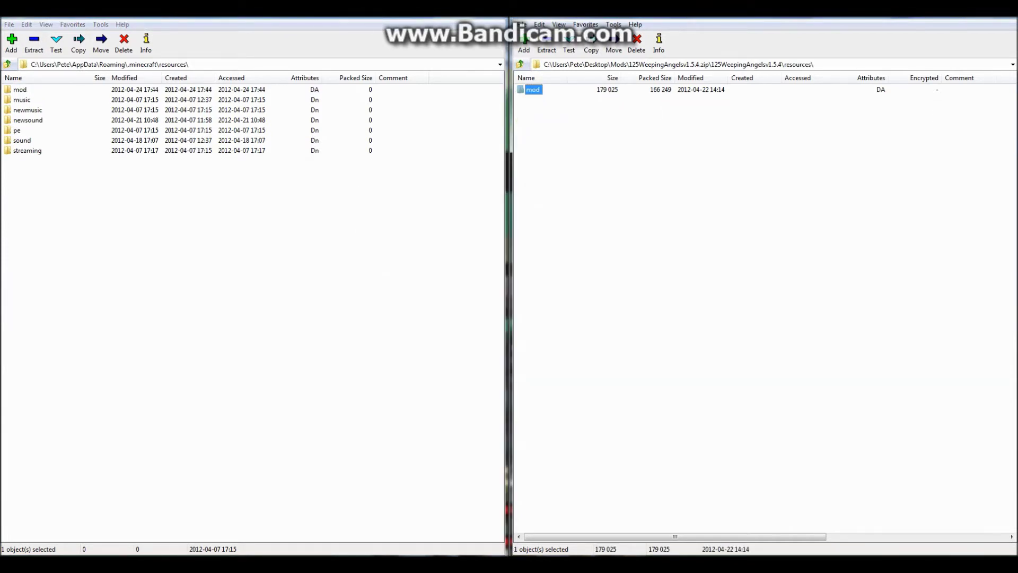
{"action": "left_click", "coordinate": [521, 65]}
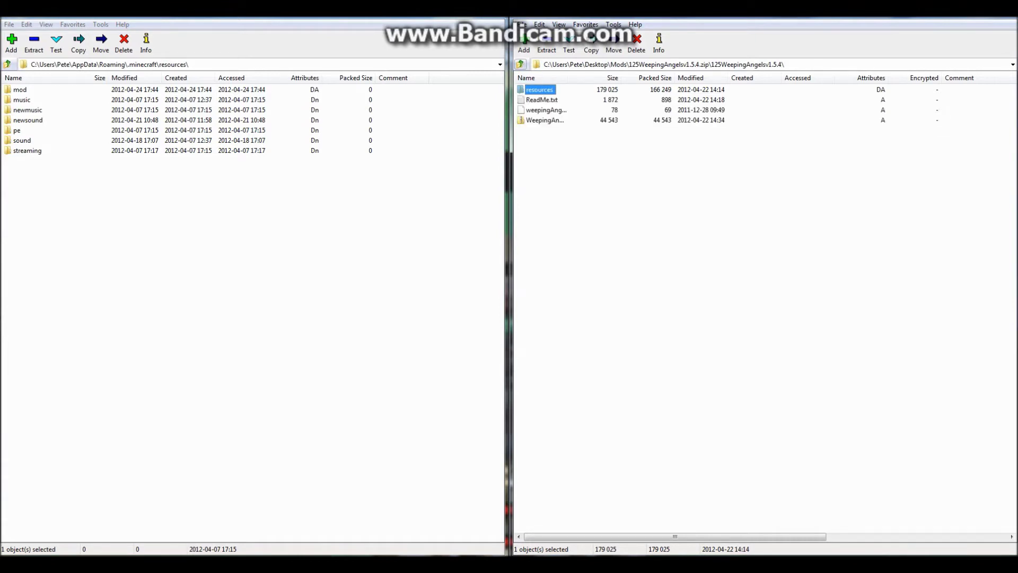
{"action": "left_click", "coordinate": [520, 64]}
{"action": "left_click", "coordinate": [520, 64]}
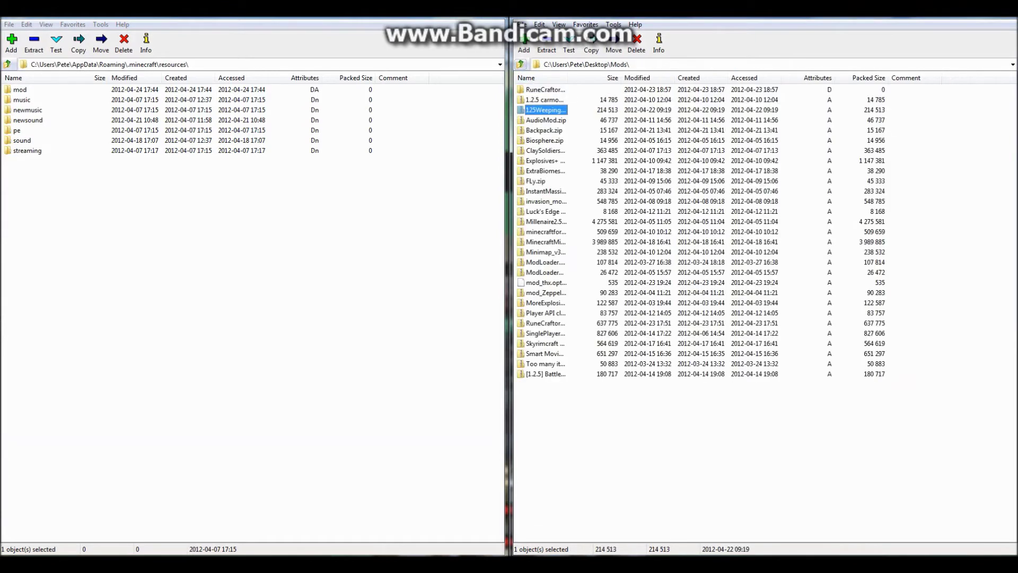
Open ModLoader.zip and select all 19 of its files.
{"action": "double_click", "coordinate": [545, 262]}
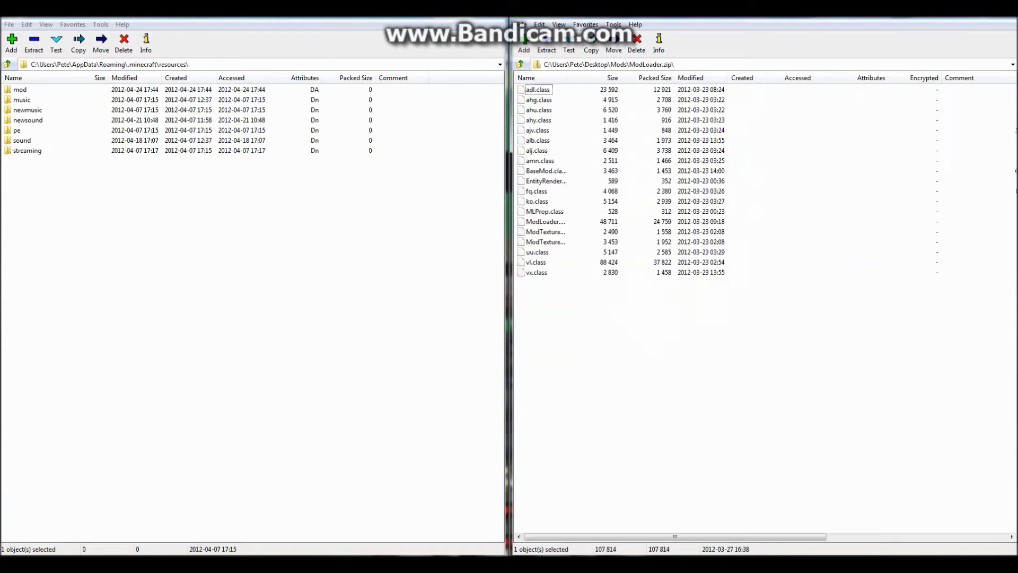
{"action": "left_click", "coordinate": [537, 140]}
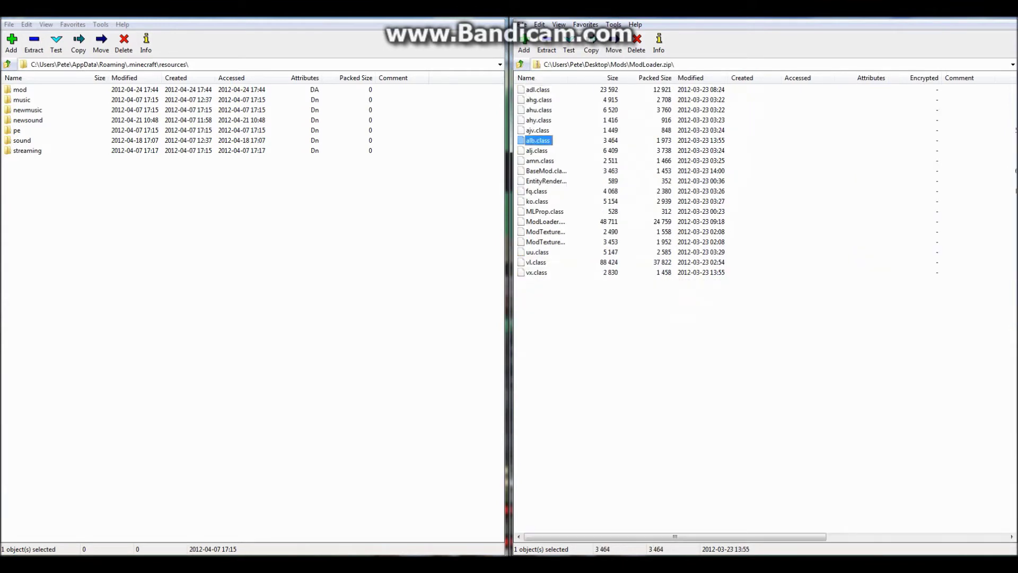
{"action": "key", "text": "ctrl+a"}
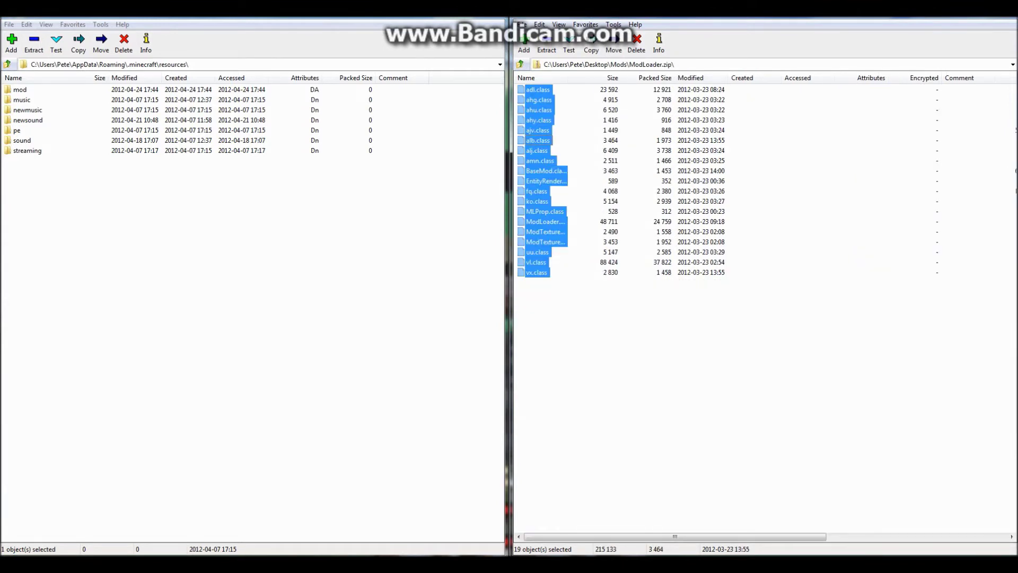
Copy the selected ModLoader files into .minecraft\bin\minecraft.jar, then go back to the Mods folder.
{"action": "left_click", "coordinate": [8, 64]}
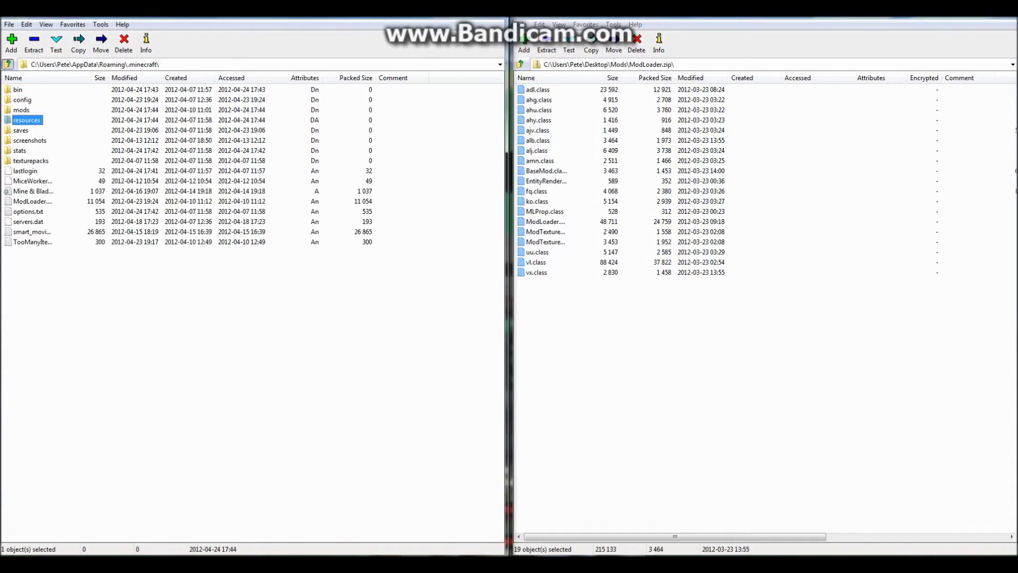
{"action": "left_click", "coordinate": [8, 64]}
{"action": "key", "text": "Return"}
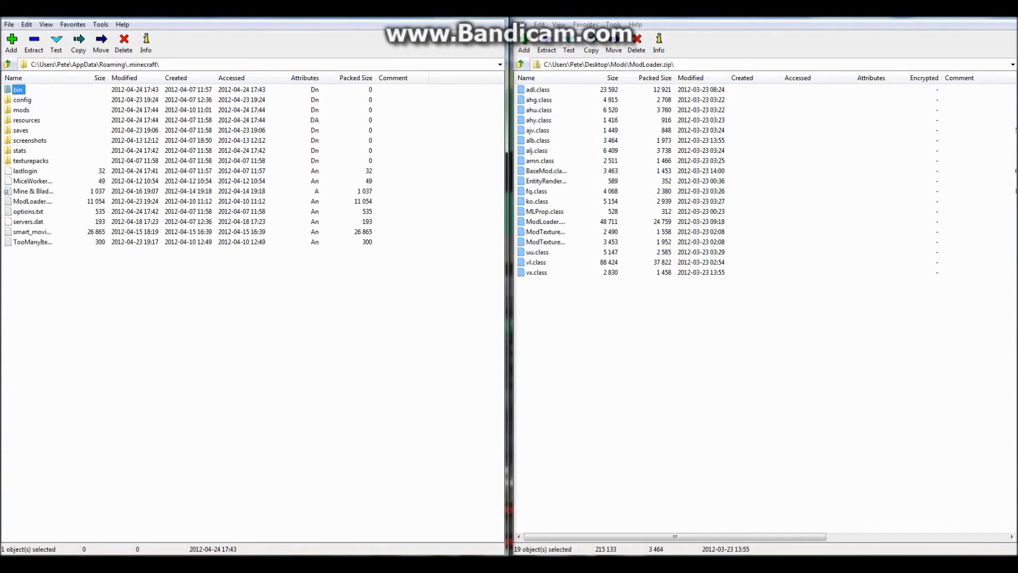
{"action": "key", "text": "Return"}
{"action": "key", "text": "Down"}
{"action": "key", "text": "Down"}
{"action": "key", "text": "Down"}
{"action": "key", "text": "Return"}
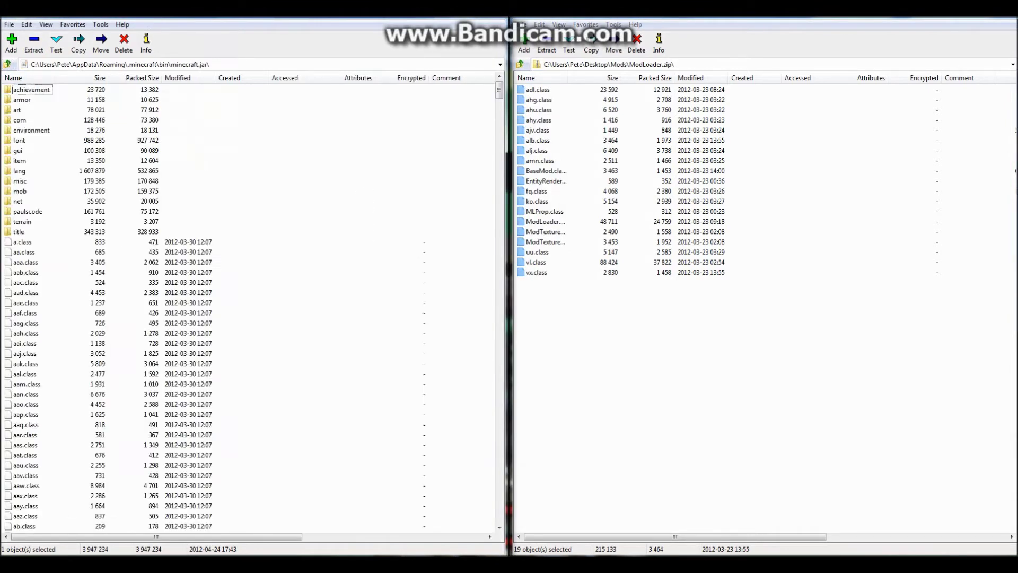
{"action": "key", "text": "Tab"}
{"action": "key", "text": "F5"}
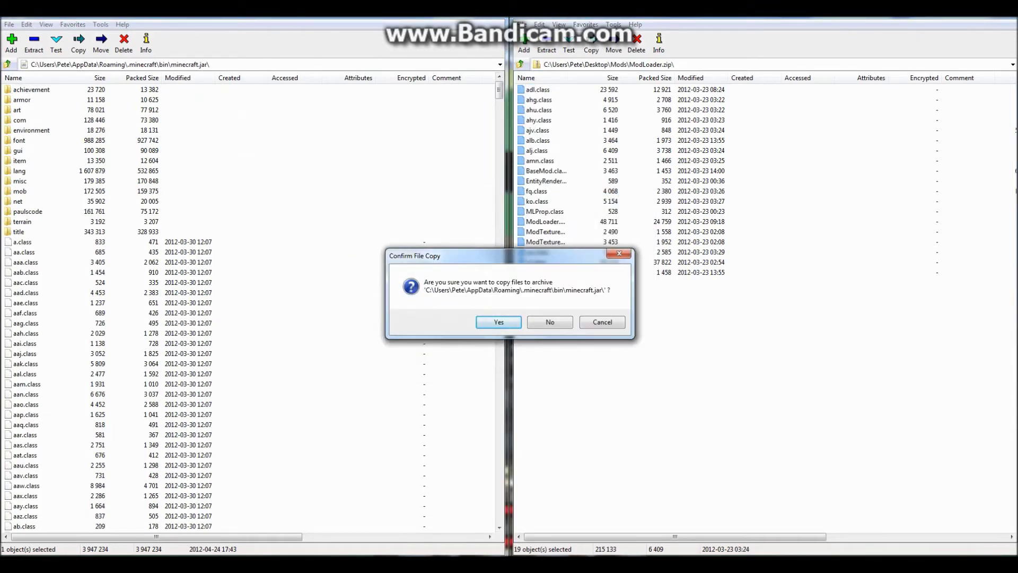
{"action": "key", "text": "Return"}
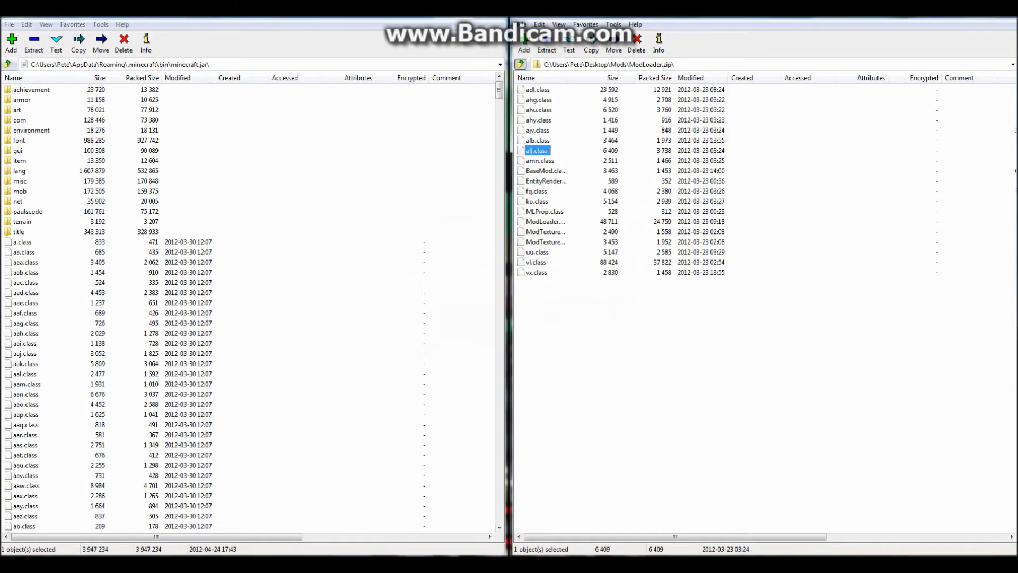
{"action": "key", "text": "BackSpace"}
Copy all three AudioMod.zip items into minecraft.jar, then return to the Mods folder.
{"action": "key", "text": "a"}
{"action": "key", "text": "Return"}
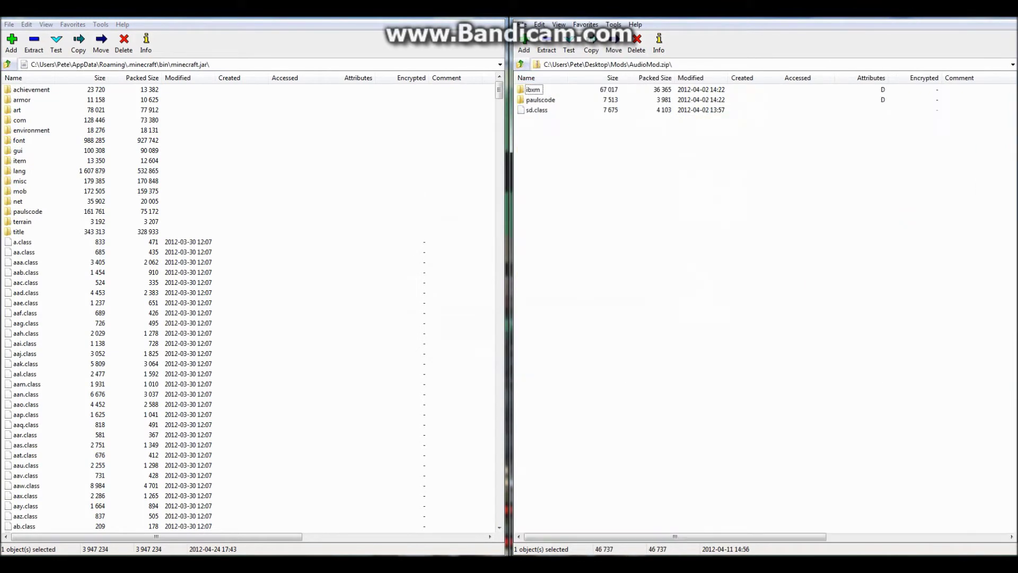
{"action": "key", "text": "i"}
{"action": "key", "text": "ctrl+a"}
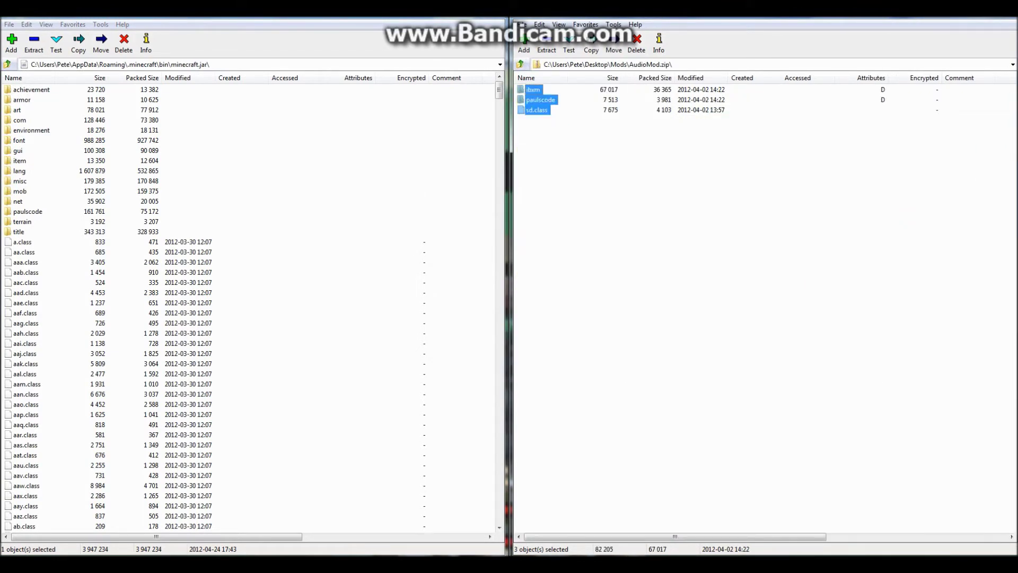
{"action": "key", "text": "F5"}
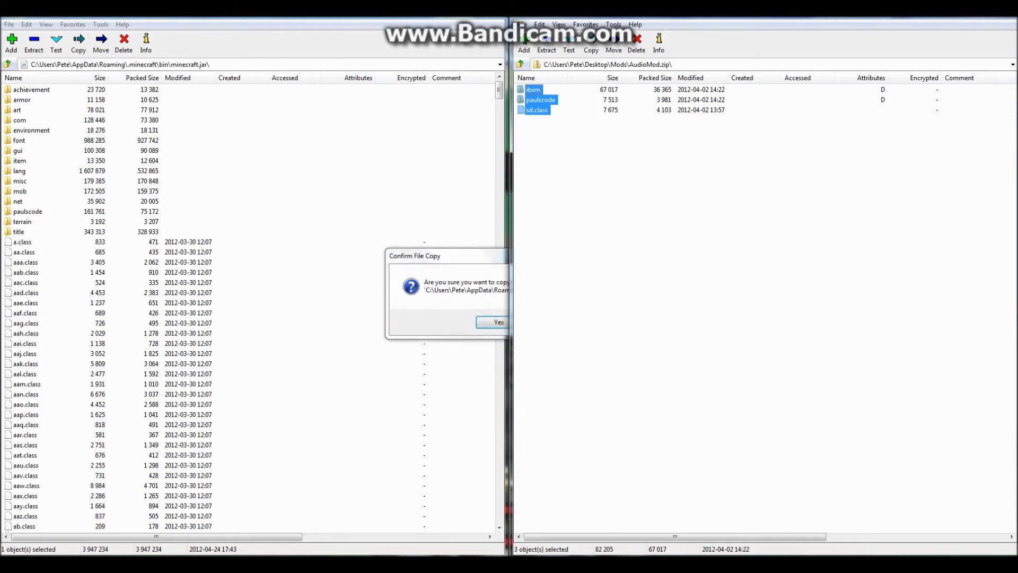
{"action": "key", "text": "Return"}
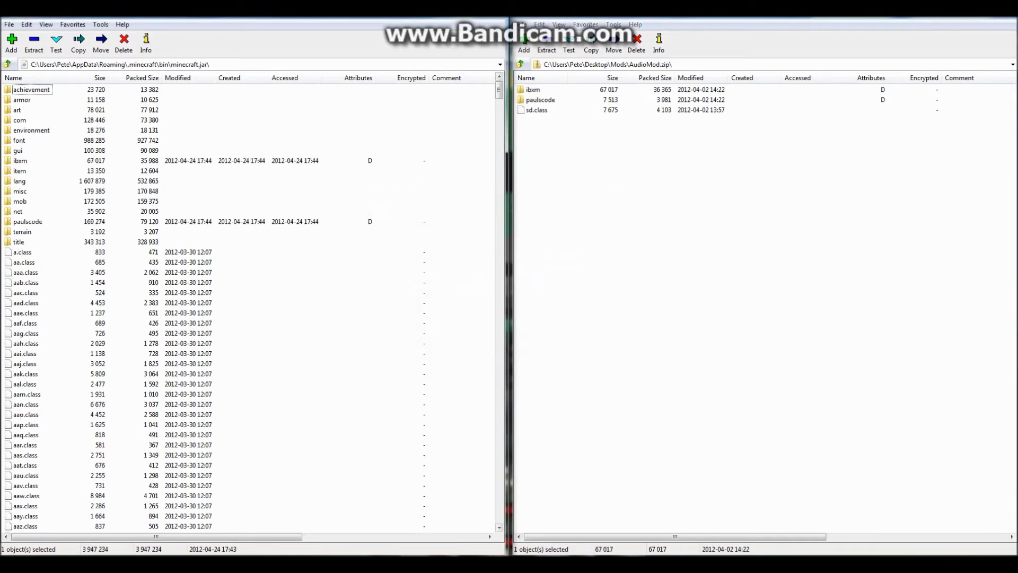
{"action": "key", "text": "BackSpace"}
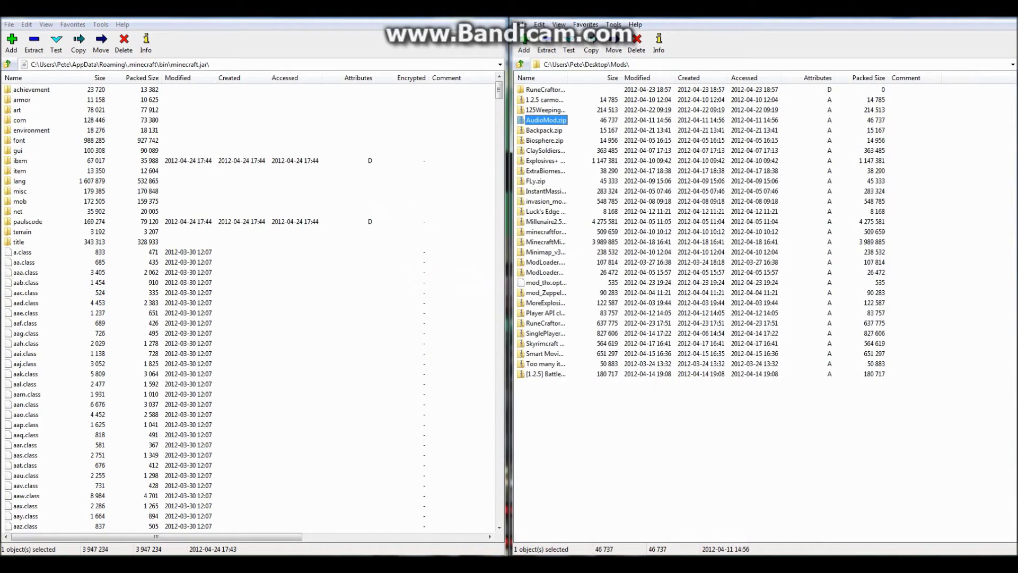
Copy all 23 files from Too many items.zip into minecraft.jar.
{"action": "key", "text": "t"}
{"action": "key", "text": "Return"}
{"action": "left_click", "coordinate": [546, 211]}
{"action": "key", "text": "ctrl+a"}
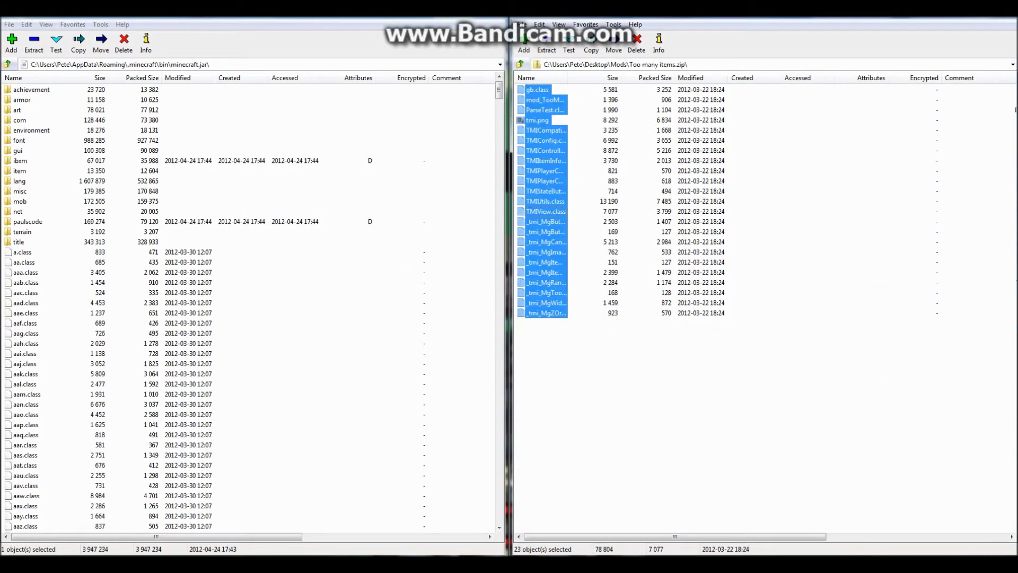
{"action": "key", "text": "F5"}
{"action": "key", "text": "Return"}
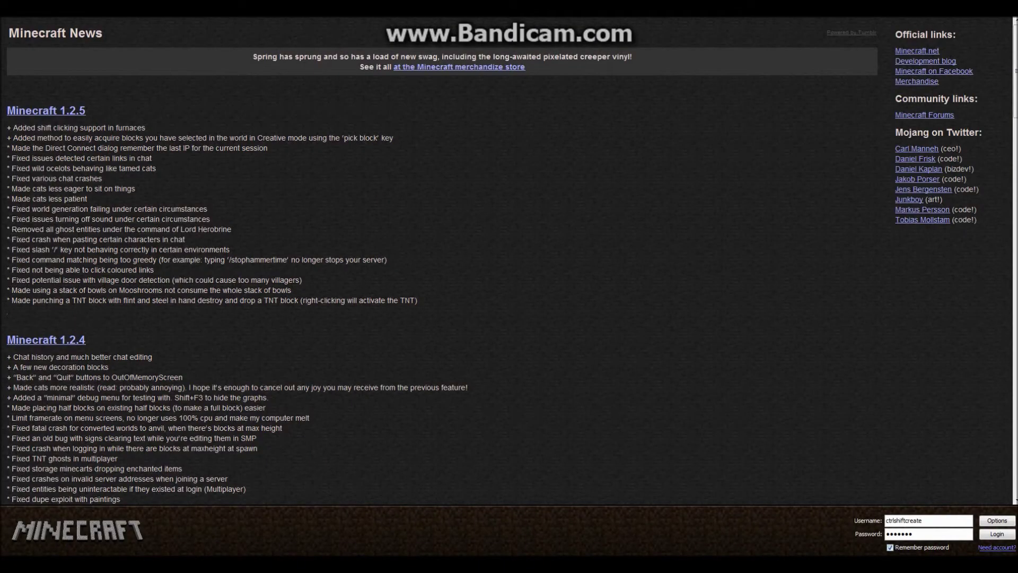
Log in through the launcher and start the Exploi singleplayer world.
{"action": "left_click", "coordinate": [996, 534]}
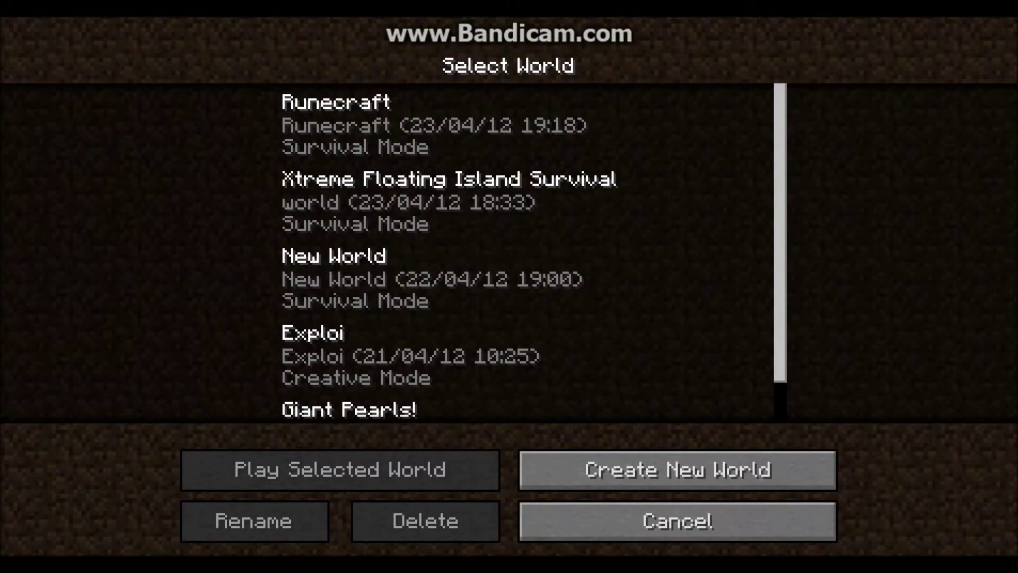
{"action": "left_click", "coordinate": [477, 202]}
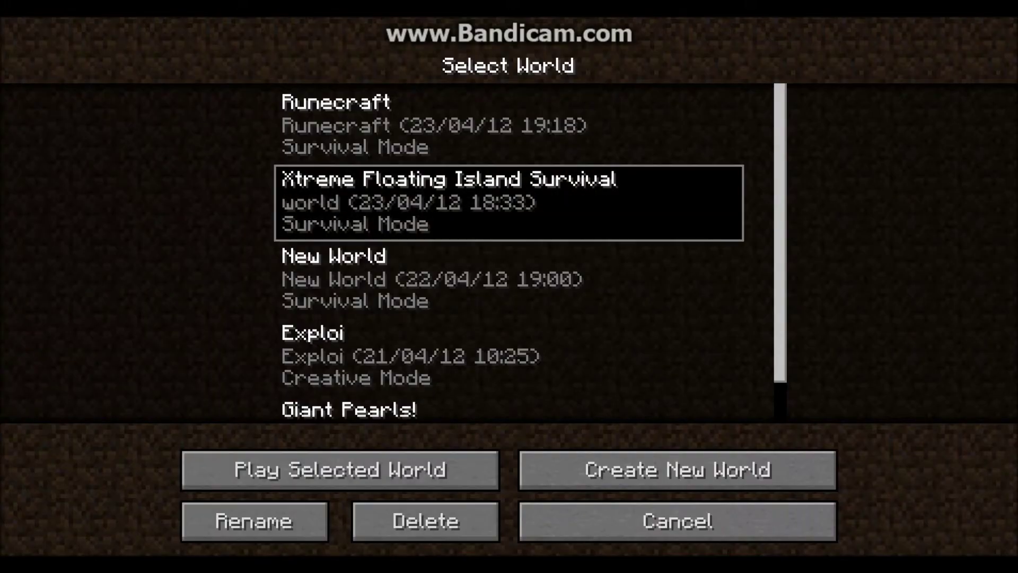
{"action": "scroll", "coordinate": [530, 253], "scroll_direction": "down", "scroll_amount": 1}
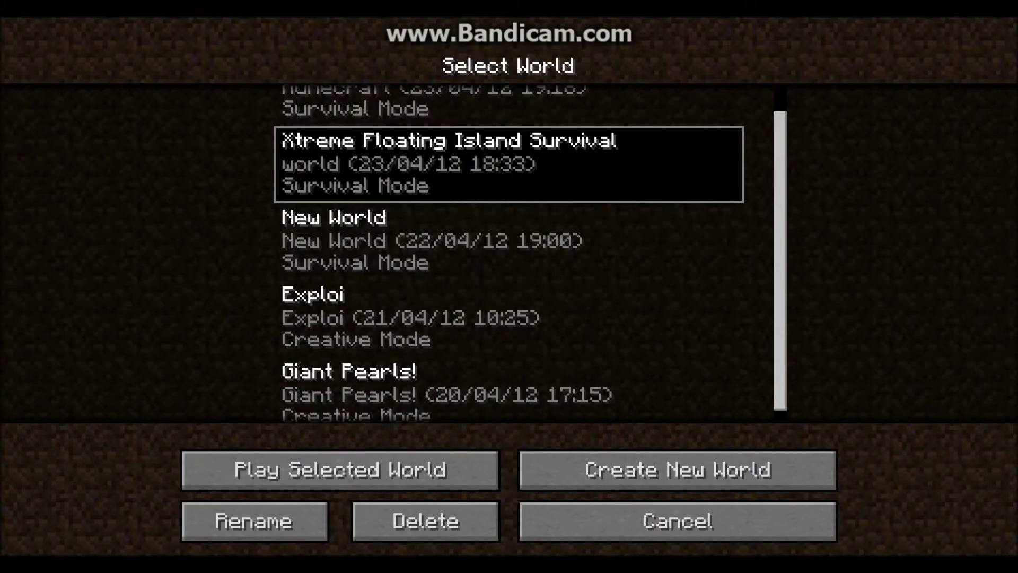
{"action": "left_click", "coordinate": [509, 317]}
{"action": "left_click", "coordinate": [509, 317]}
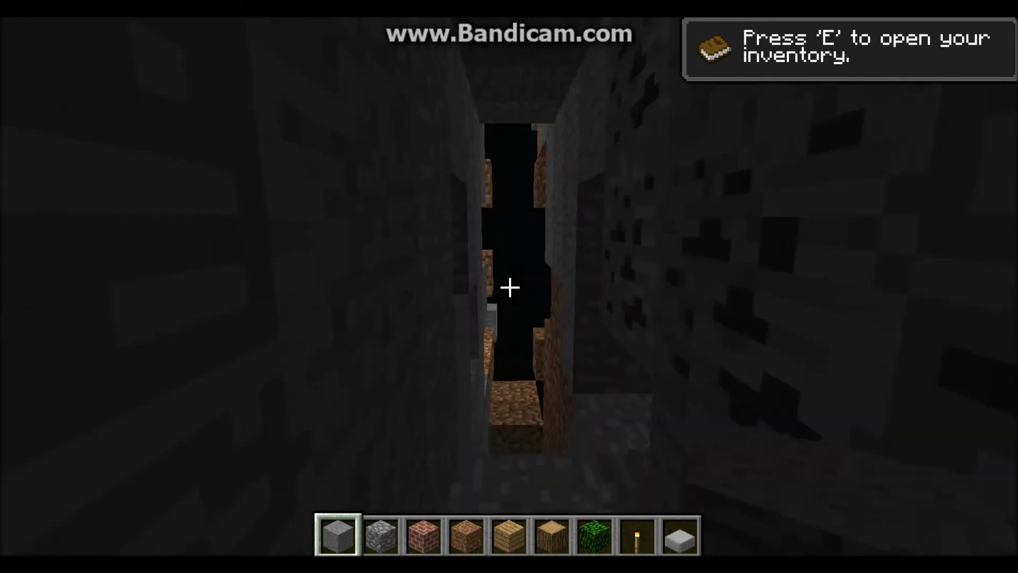
Open the inventory to confirm the TooManyItems panel appears, then close it.
{"action": "key", "text": "e"}
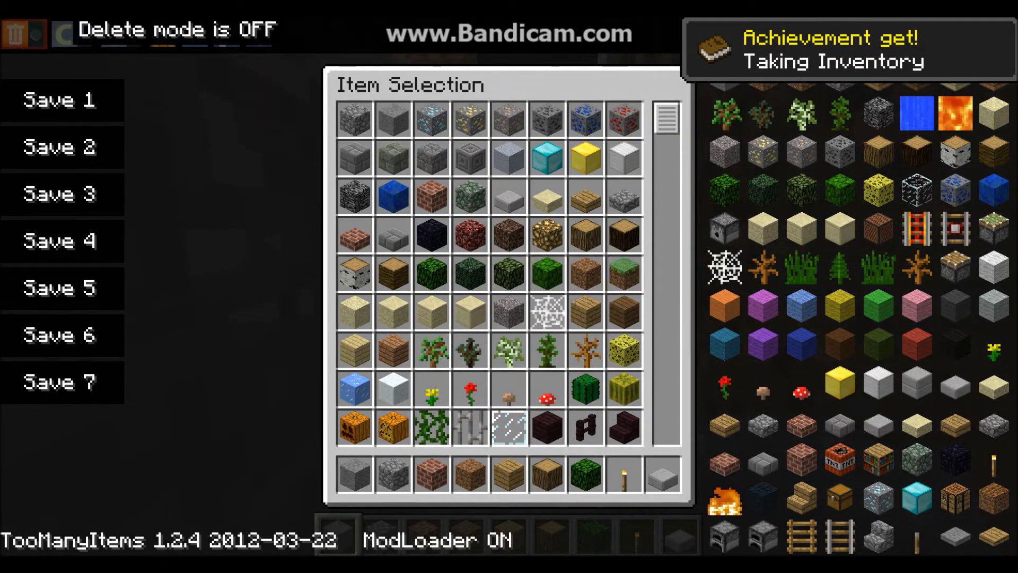
{"action": "key", "text": "e"}
{"action": "key", "text": "space"}
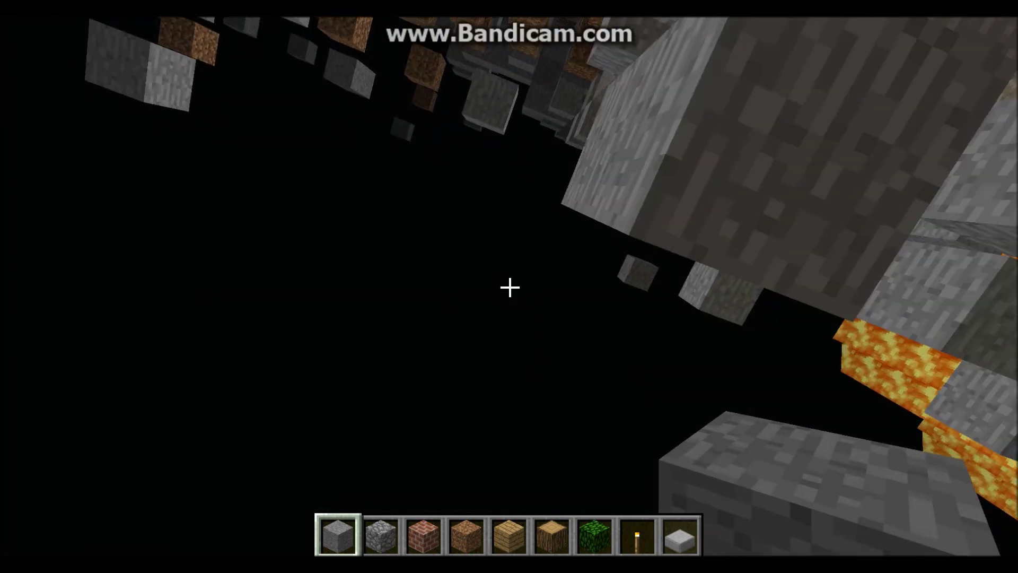
Save and quit to the title screen and go to the Singleplayer world list.
{"action": "key", "text": "Escape"}
{"action": "left_click", "coordinate": [509, 393]}
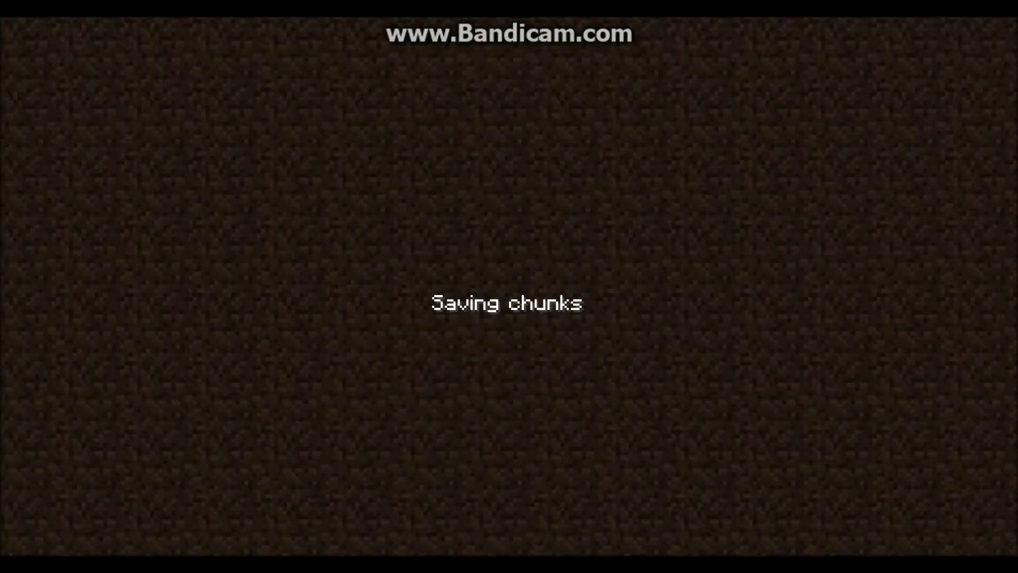
{"action": "left_click", "coordinate": [509, 274]}
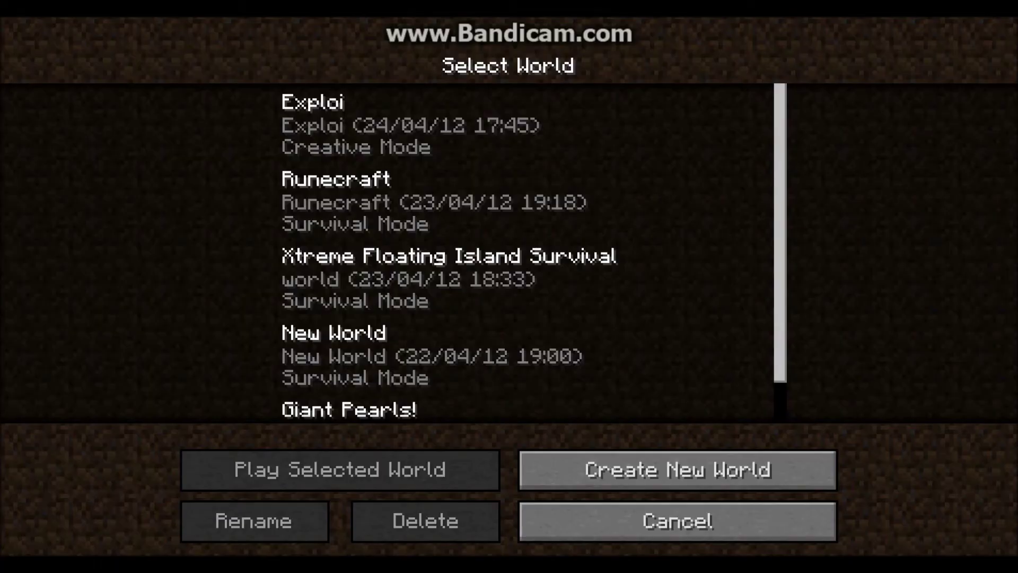
Load Runecraft and take 64 Weeping Angel spawn eggs from page 3 of the TooManyItems panel.
{"action": "double_click", "coordinate": [508, 203]}
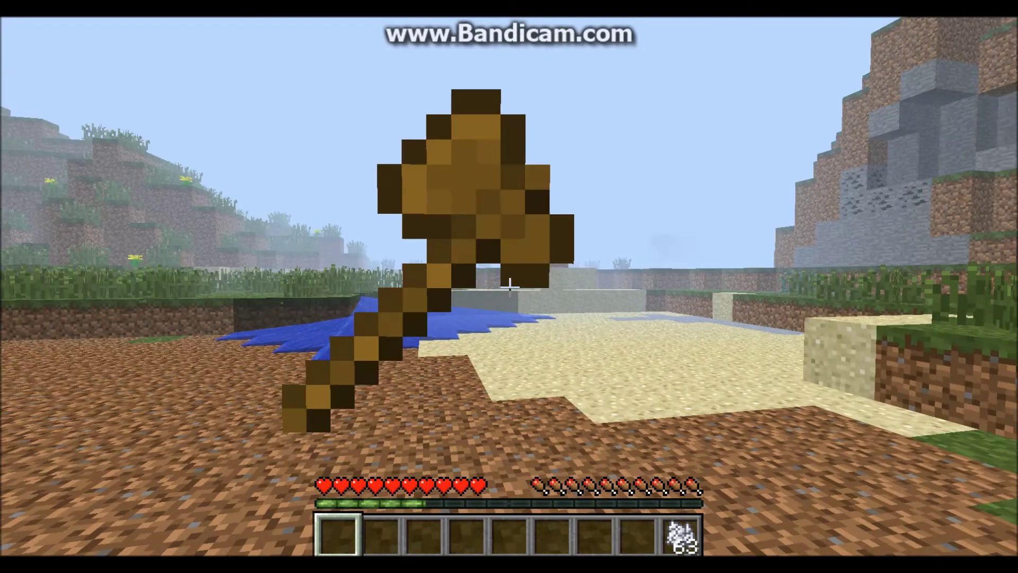
{"action": "key", "text": "e"}
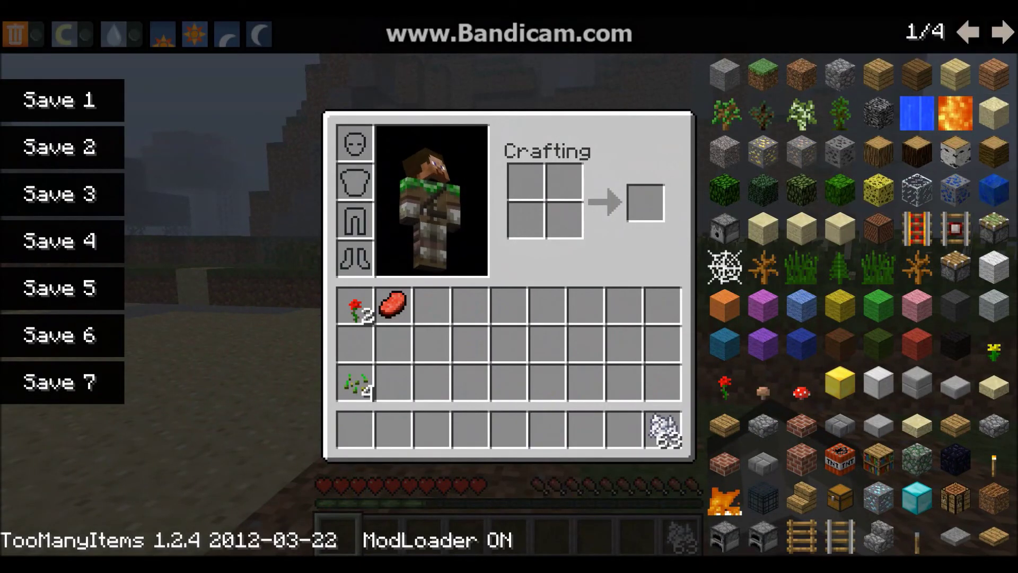
{"action": "left_click", "coordinate": [1002, 33]}
{"action": "left_click", "coordinate": [1002, 33]}
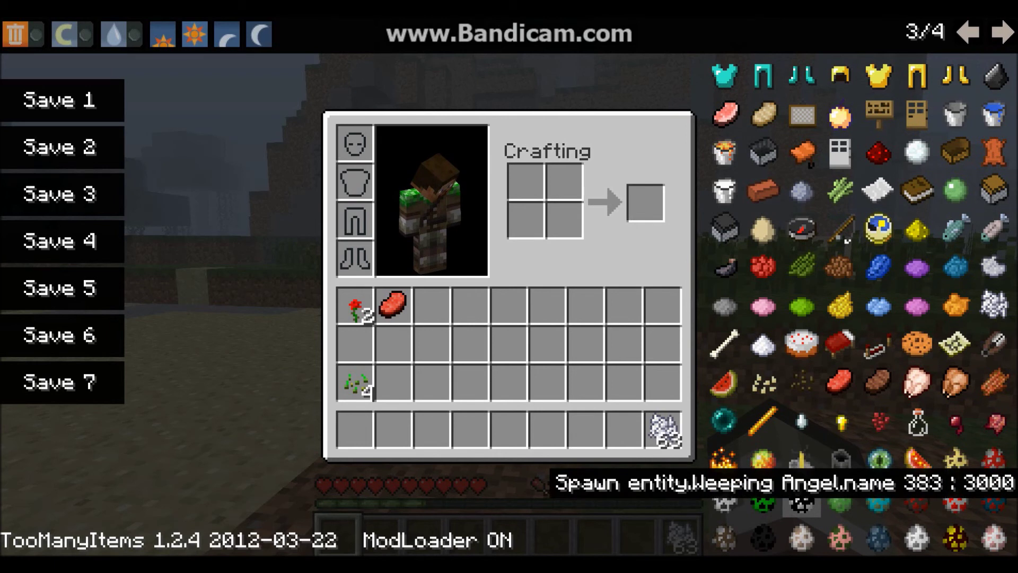
{"action": "left_click", "coordinate": [801, 503]}
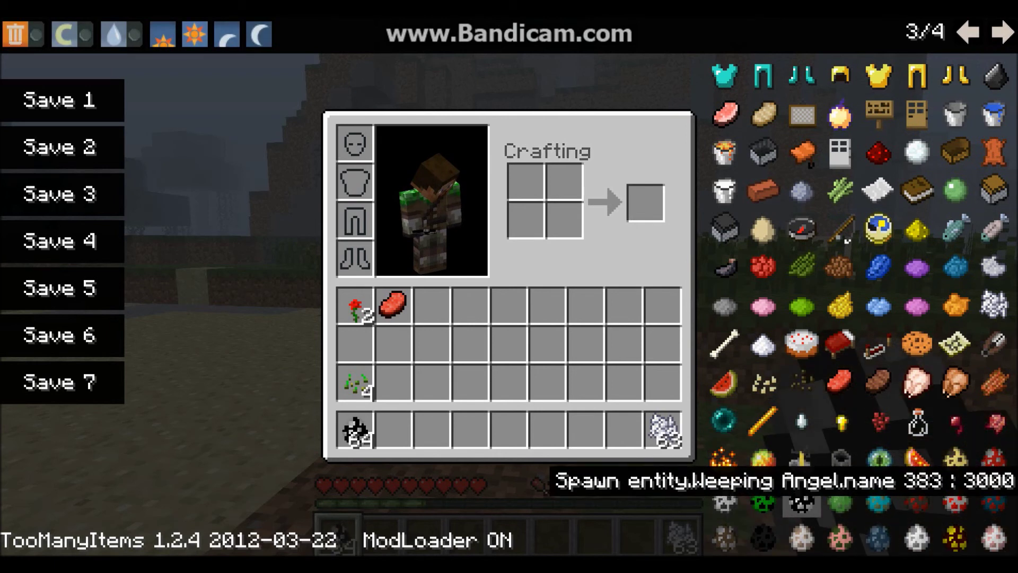
Spawn a Weeping Angel on the sand with one egg, then walk forward.
{"action": "key", "text": "e"}
{"action": "right_click", "coordinate": [510, 287]}
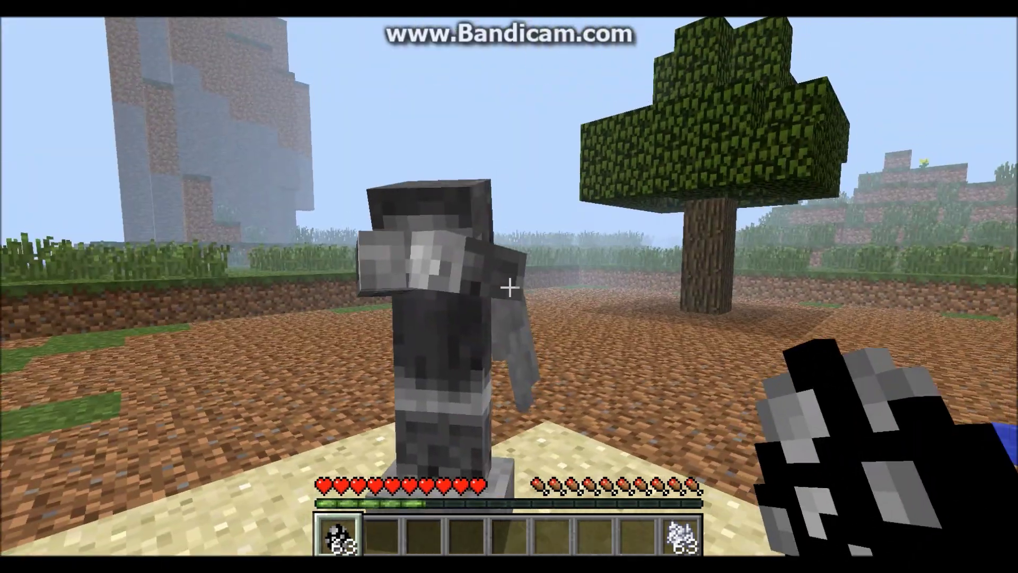
{"action": "key", "text": "w"}
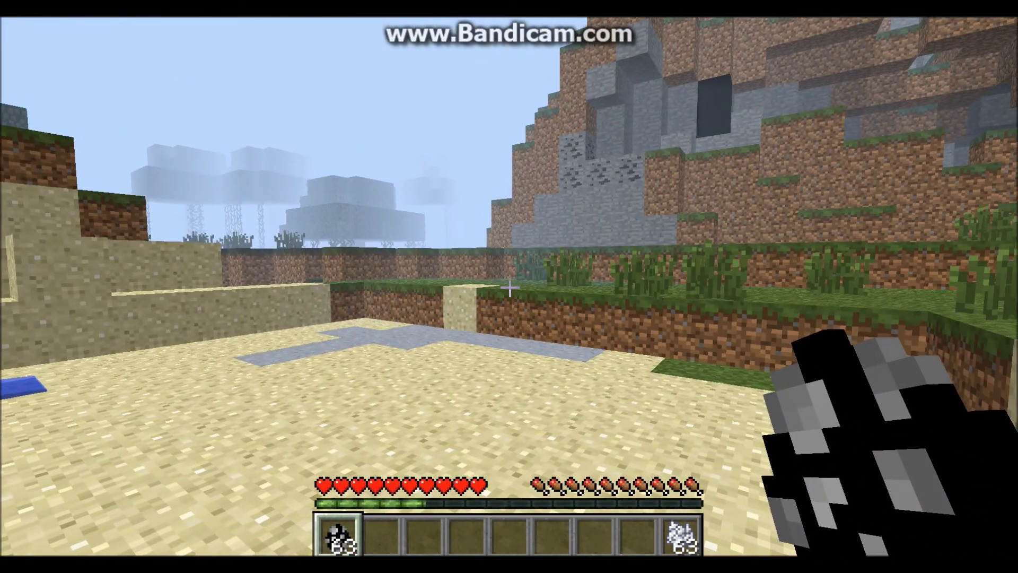